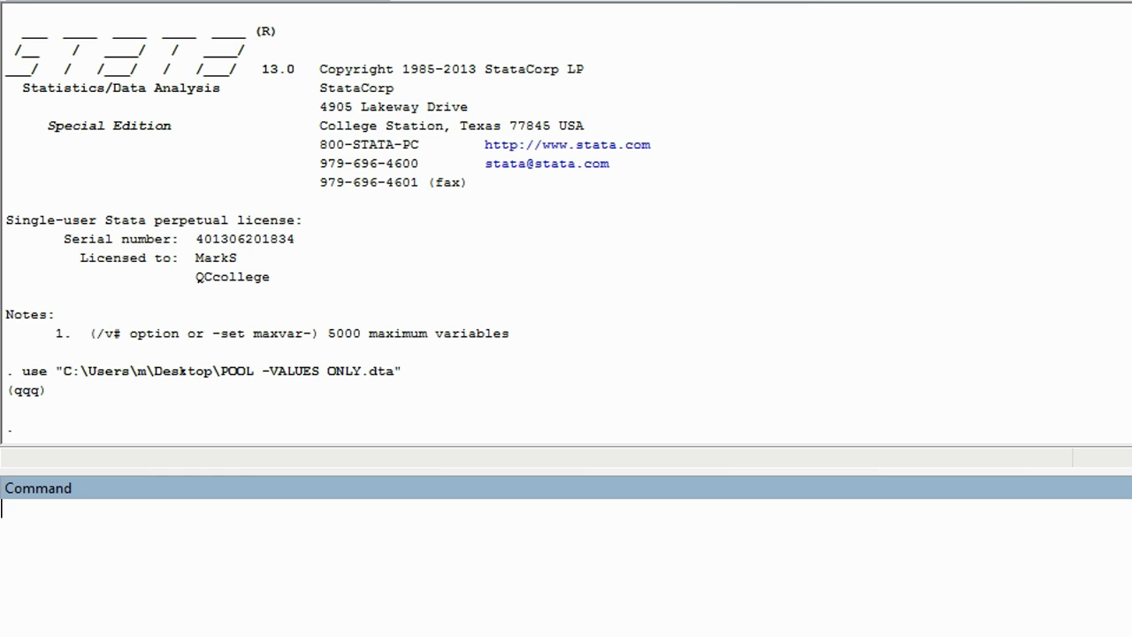
# Plot snacks against age with the command 'twoway line snacks age'
pyautogui.click(246, 479)
pyautogui.write('t')
pyautogui.write('wo')
pyautogui.write('way ')
pyautogui.write('line ')
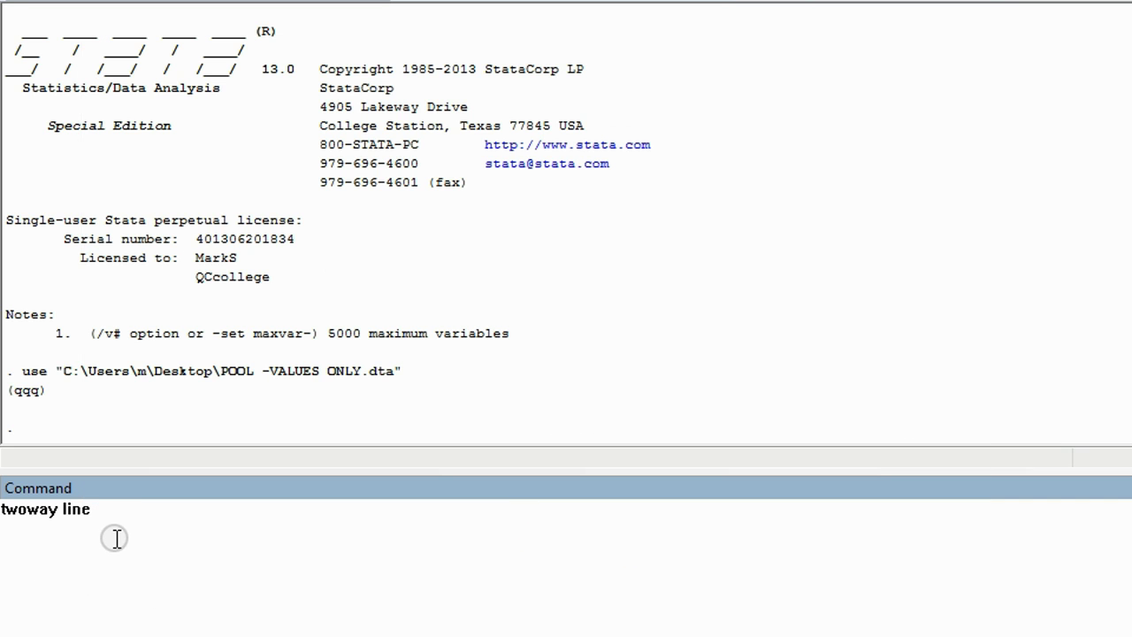
pyautogui.write('snack')
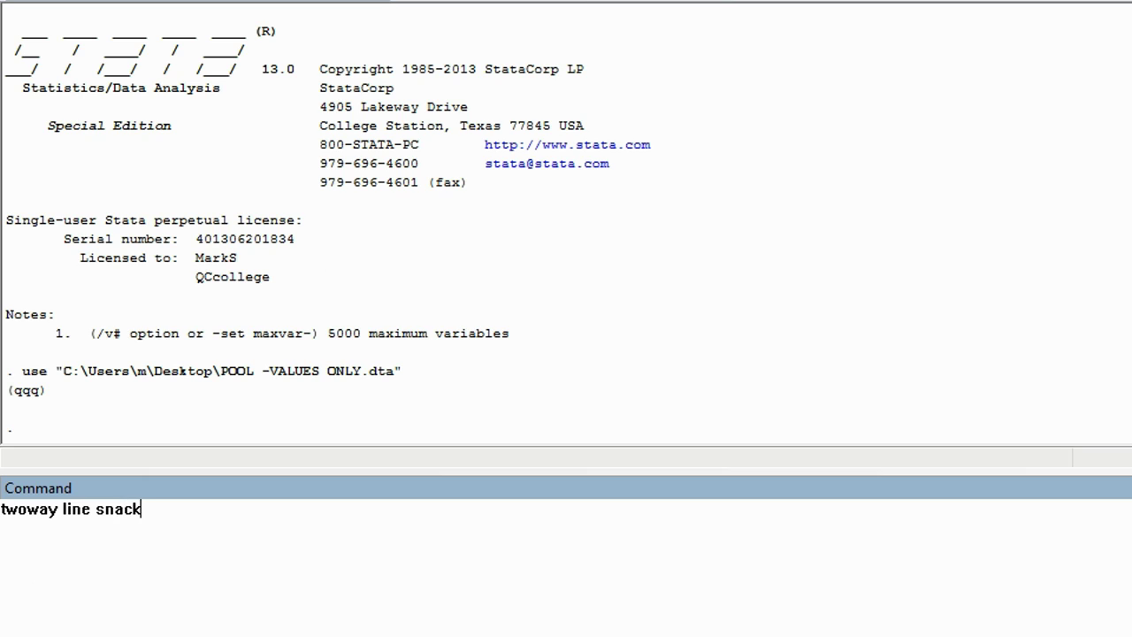
pyautogui.write('s')
pyautogui.write(' a')
pyautogui.write('ge')
pyautogui.press('Return')
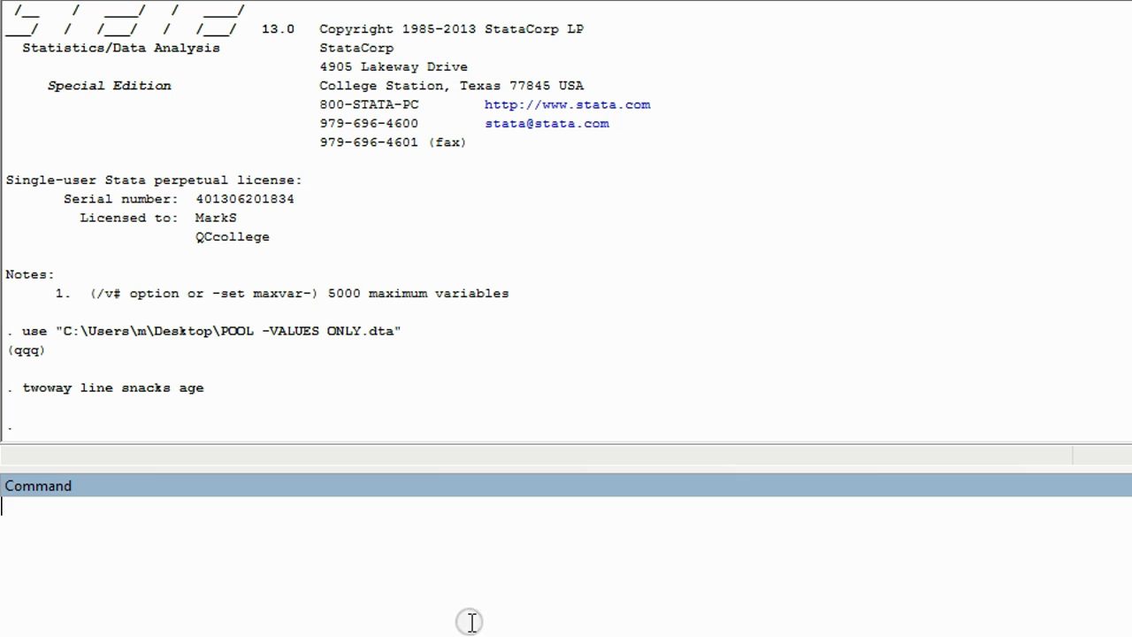
# Plot enjoyment against age with the command 'twoway line enjoyment age'
pyautogui.click(450, 576)
pyautogui.write('t')
pyautogui.write('woway ')
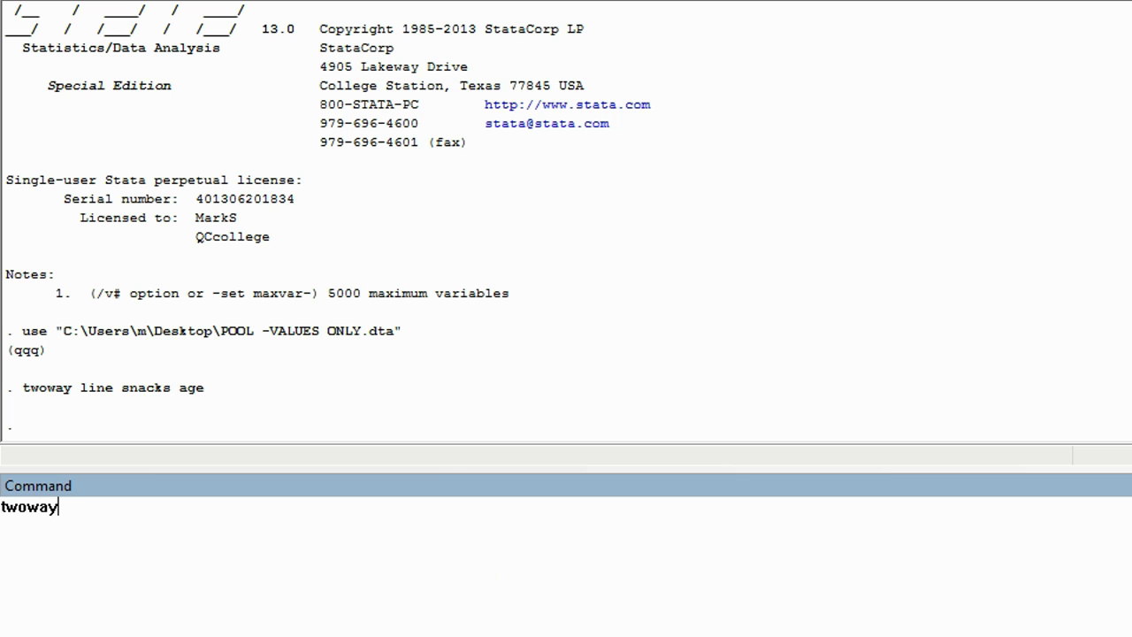
pyautogui.write('line ')
pyautogui.write('enjoy')
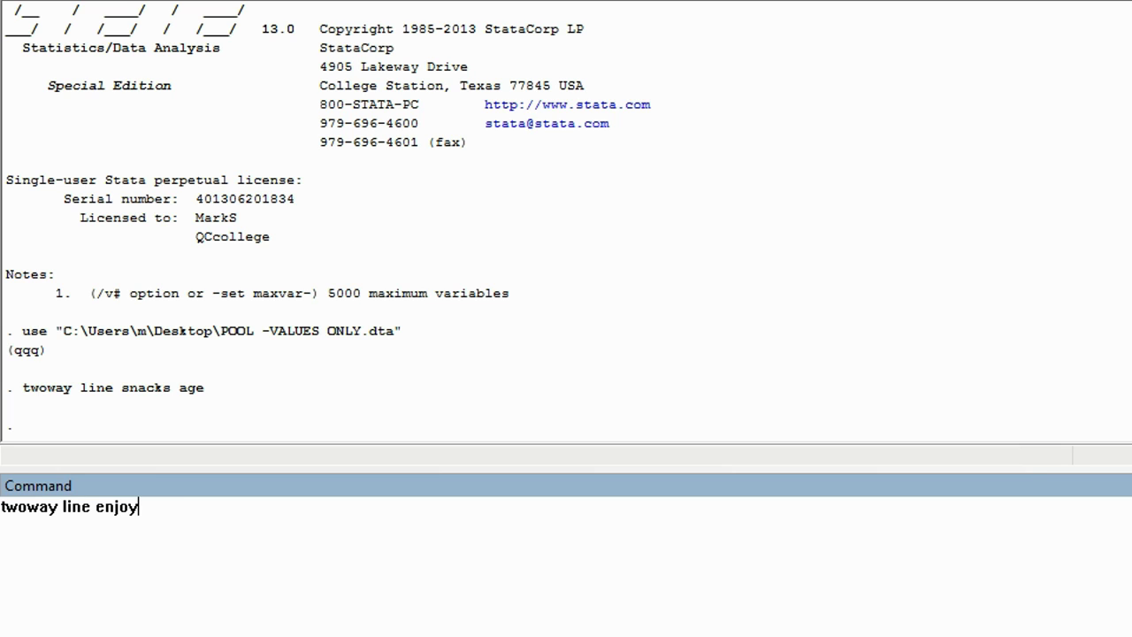
pyautogui.write('ment ')
pyautogui.write('age')
pyautogui.press('Return')
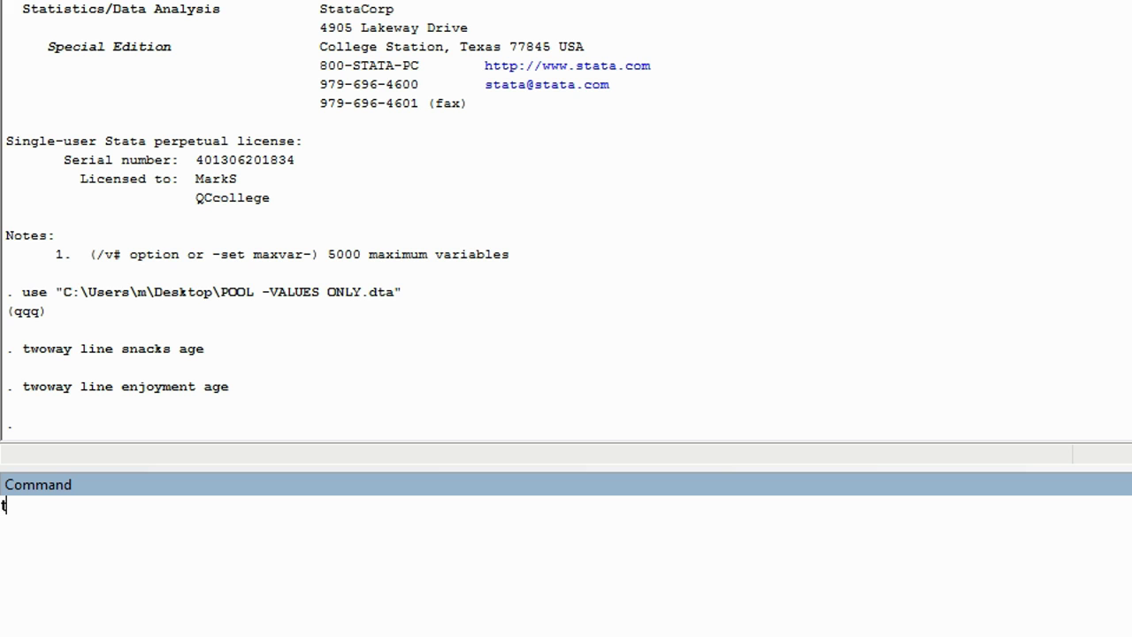
# Overlay enjoyment and snacks against age using 'twoway line enjoyment snacks age'
pyautogui.write('wowa')
pyautogui.write('y')
pyautogui.write(' line ')
pyautogui.write('enjoy')
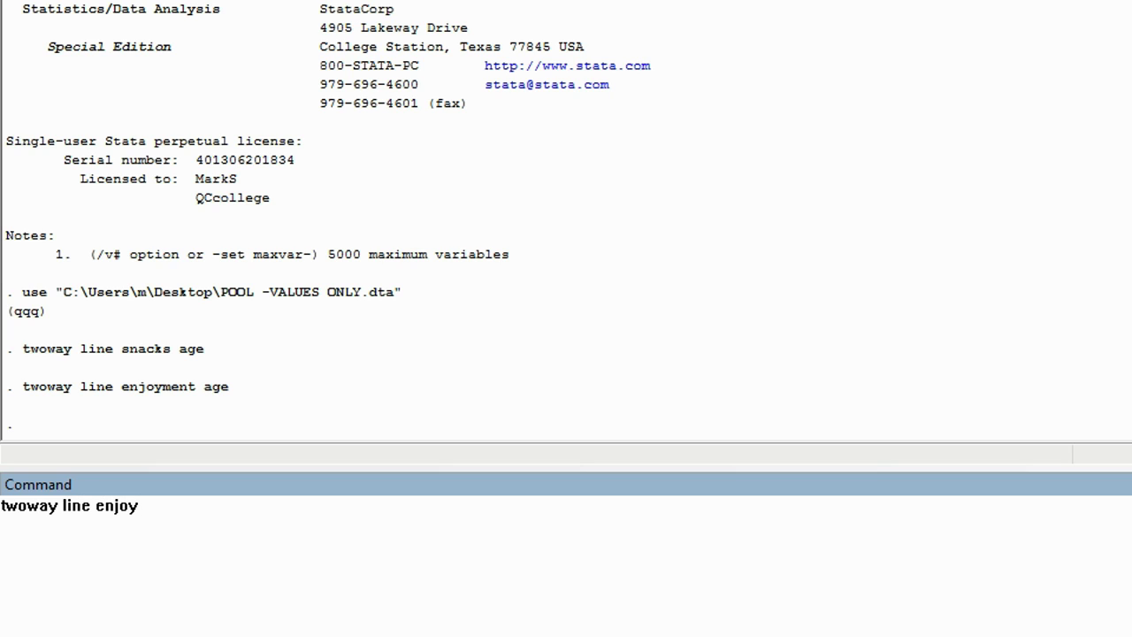
pyautogui.write('ment ')
pyautogui.write('snacks ')
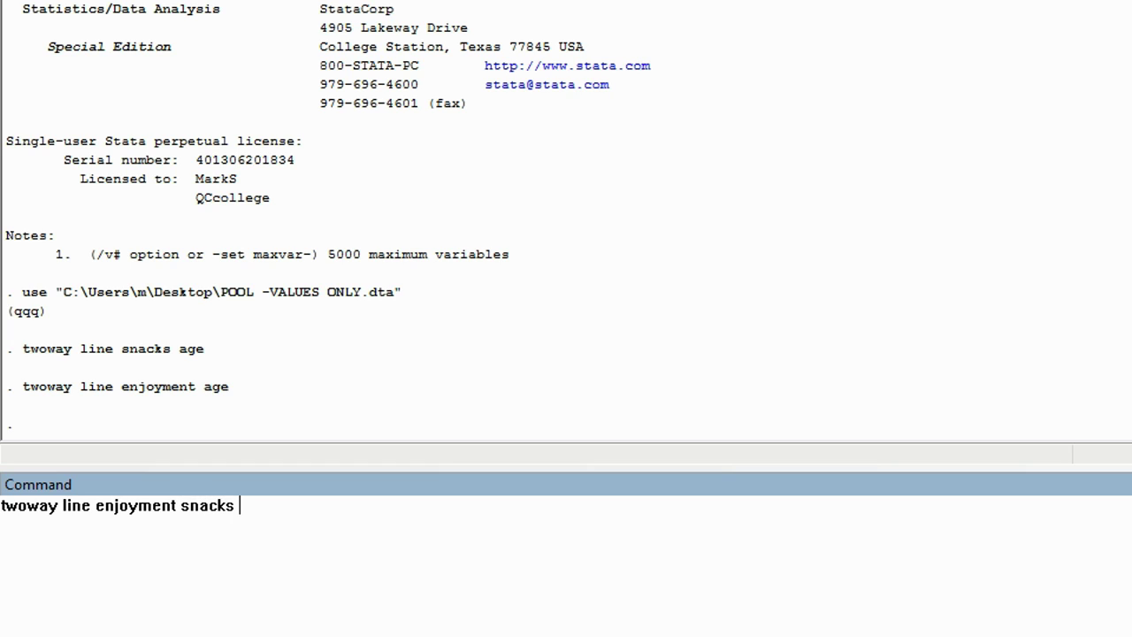
pyautogui.write('age')
pyautogui.press('Return')
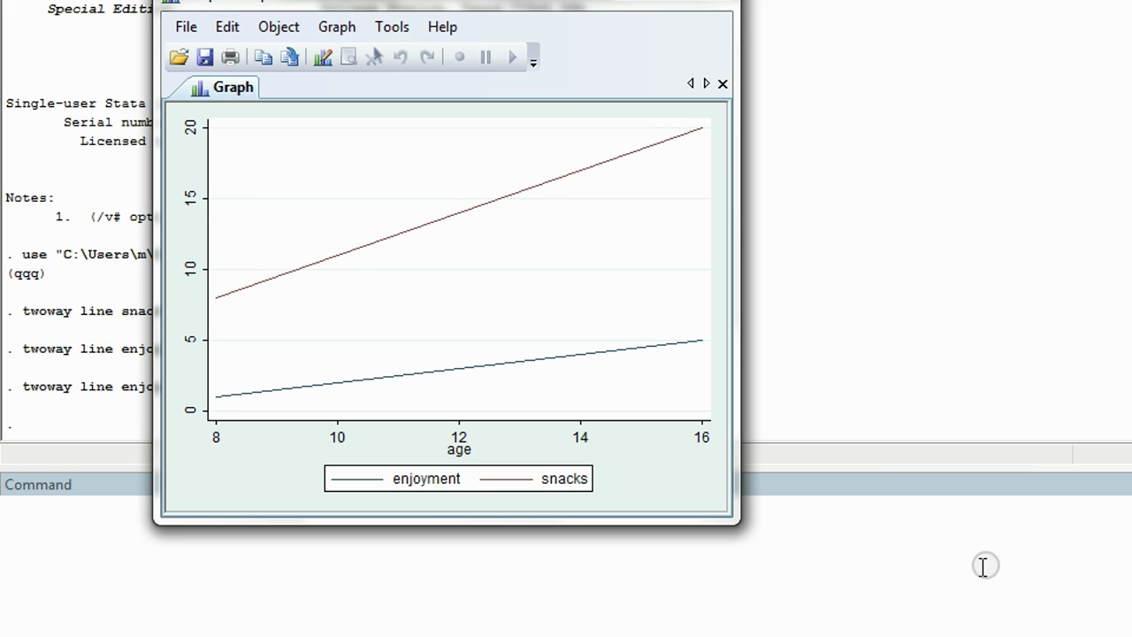
pyautogui.click(509, 492)
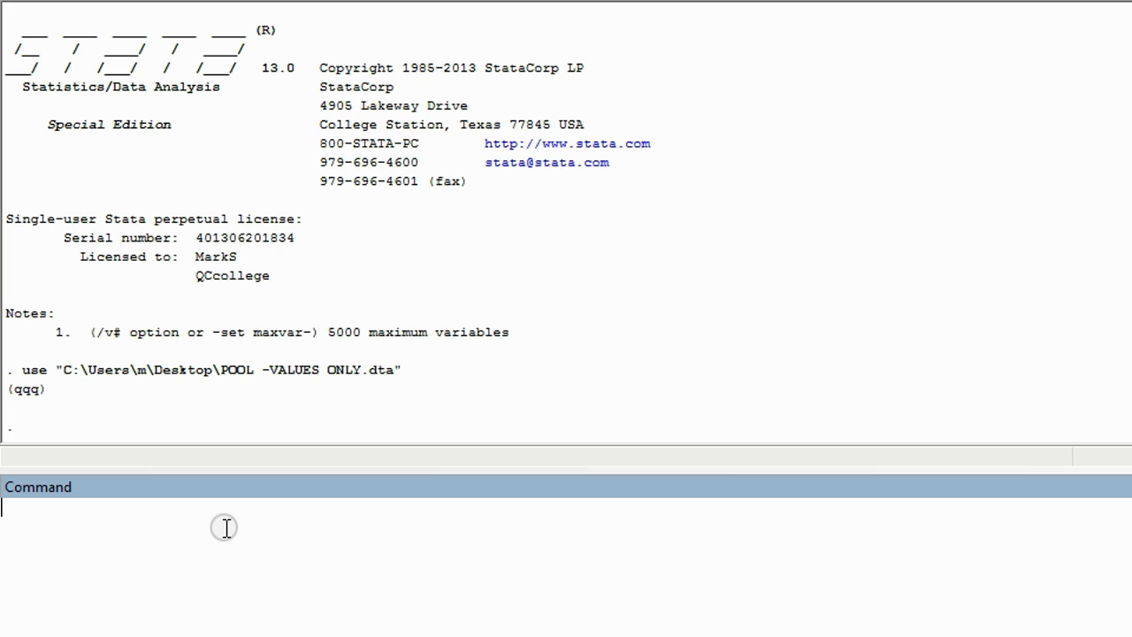
# Enter the snacks-vs-age command titled "age of respondent" and "spent on snacks", fixing the quotes
pyautogui.hotkey('ctrl', 'v')
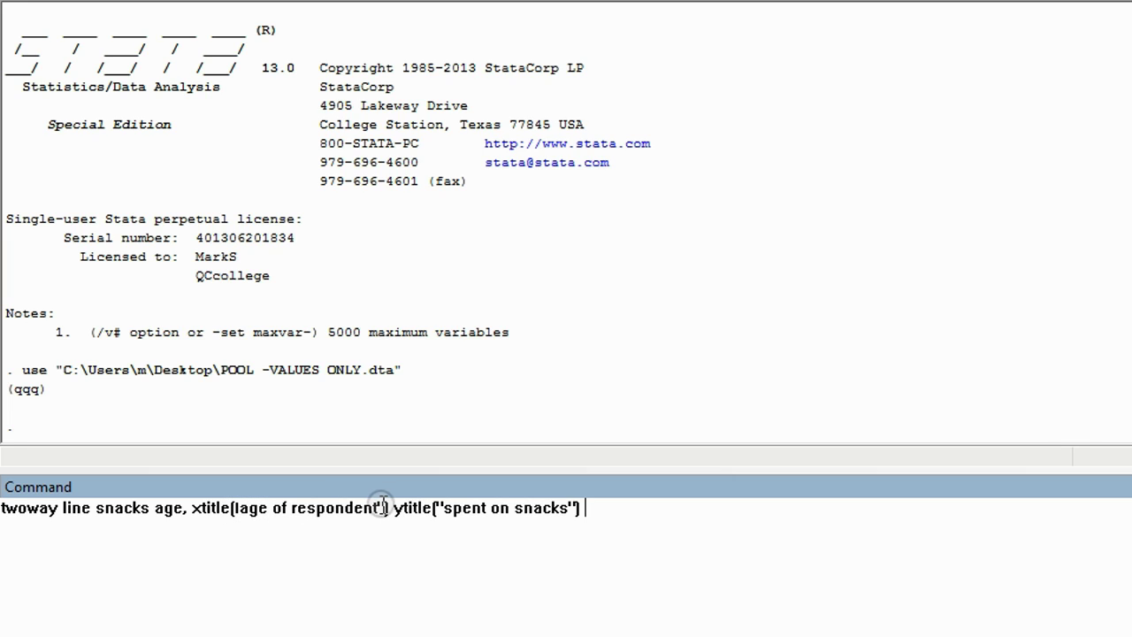
pyautogui.click(234, 516)
pyautogui.write('"')
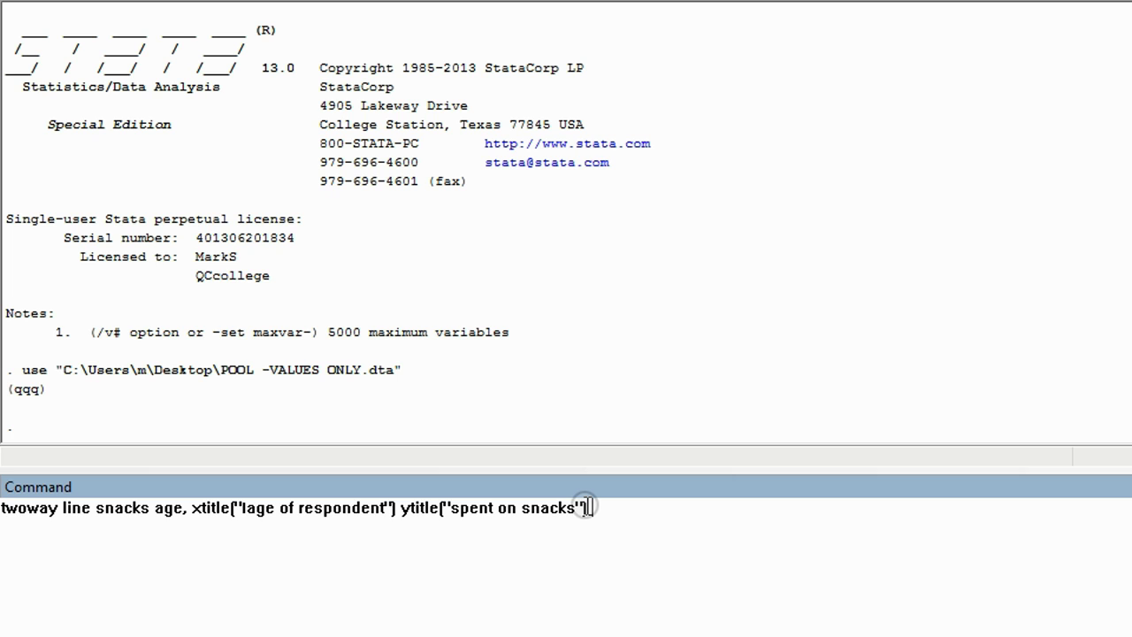
# Run the snacks-vs-age graph with titles "age of respondent" and "spent on snacks"
pyautogui.press('Return')
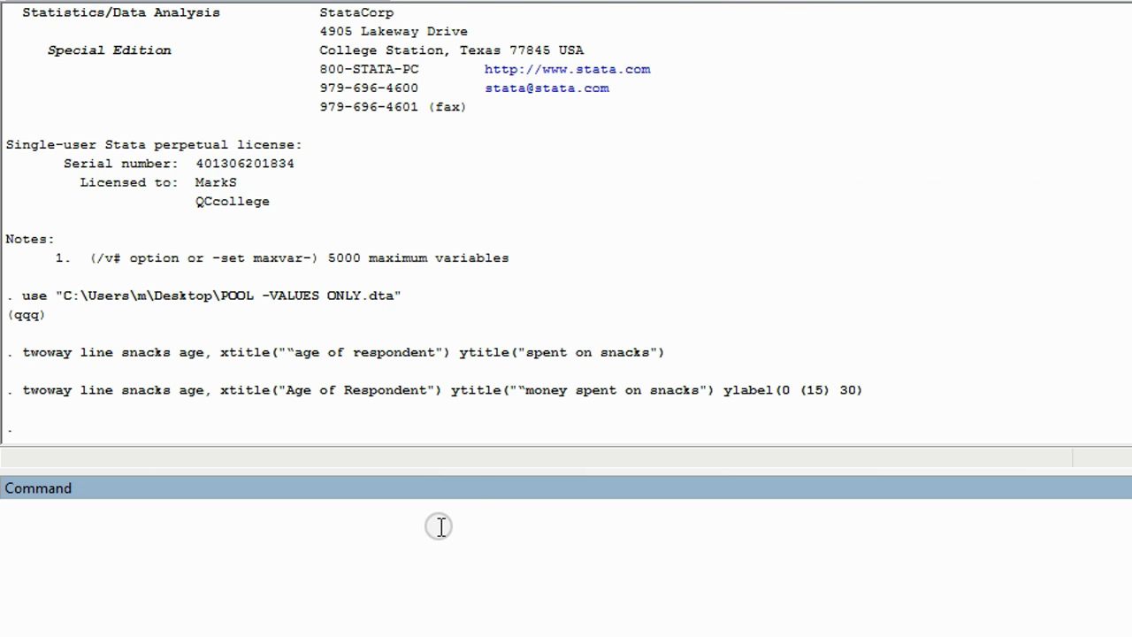
# Recall the latest snacks-vs-age command with ylabel(0 (15) 30) for reuse
pyautogui.press('pageup')
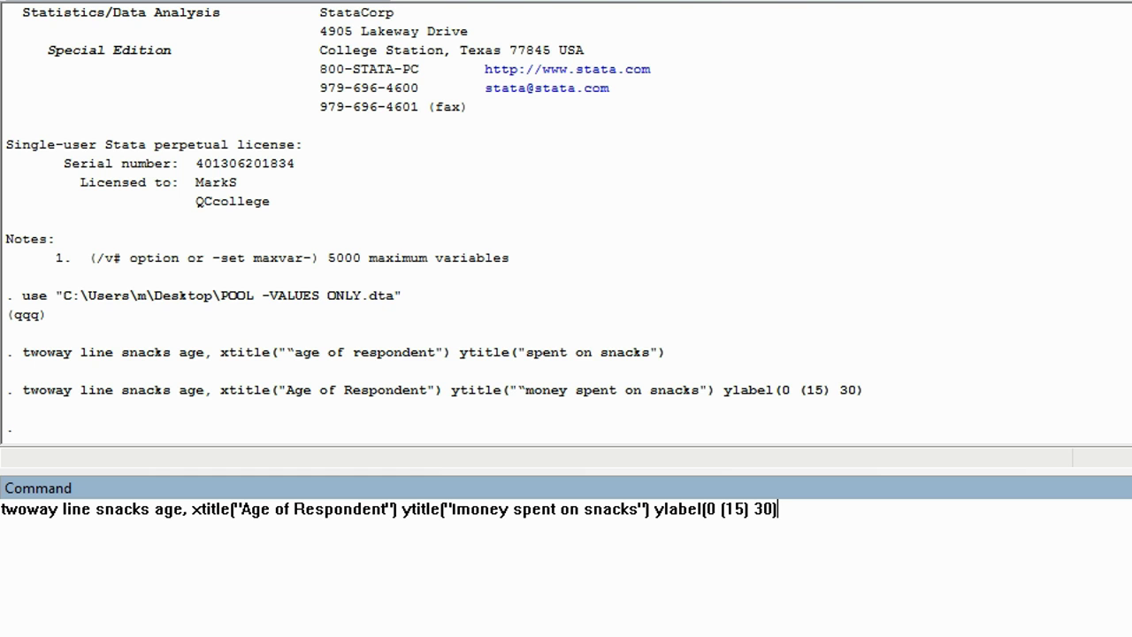
pyautogui.press('Return')
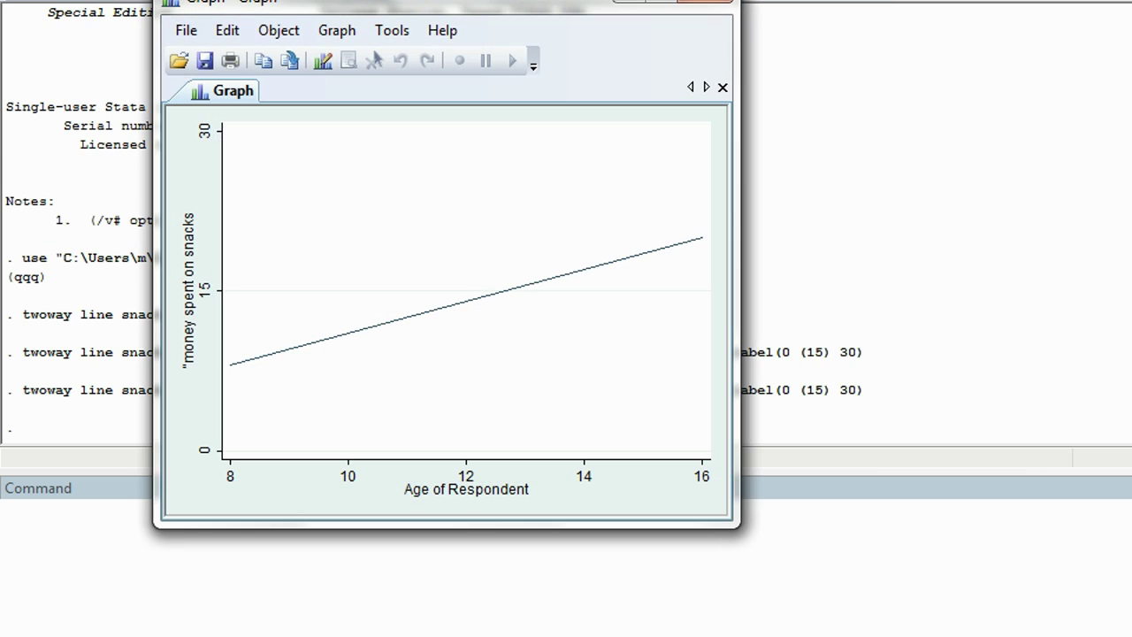